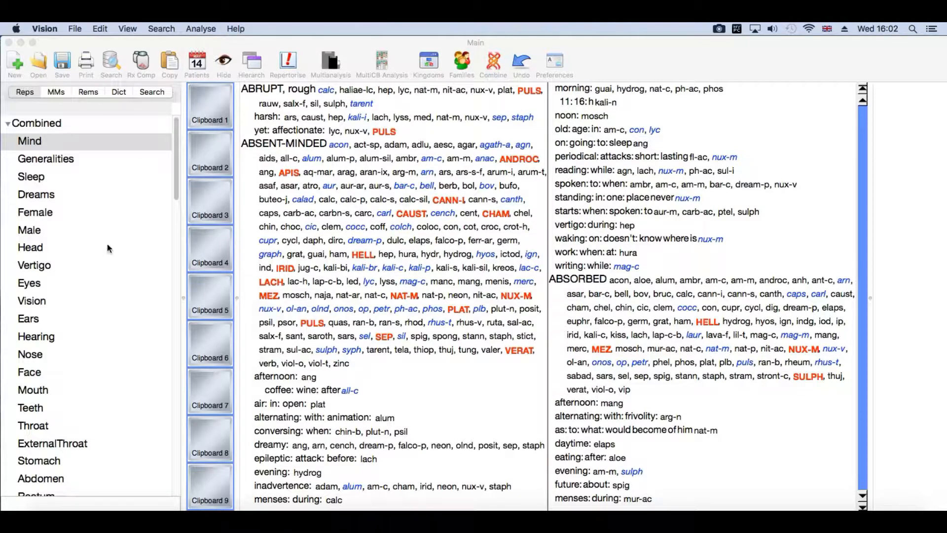
- Find the Mind rubric "ANGER: children: in" by searching for "ang" and "chi", and add it to Clipboard 1
click(127, 143)
text(ang)
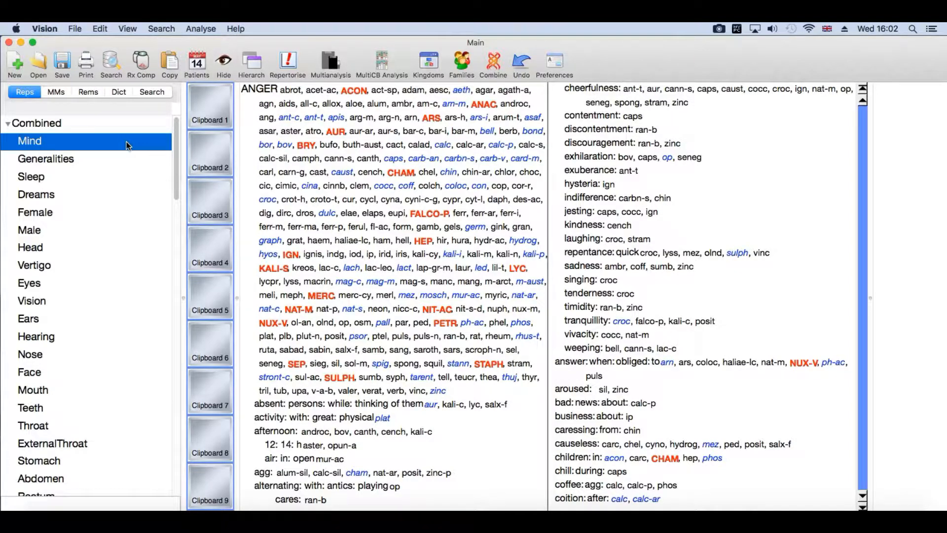
key(space)
text(ch)
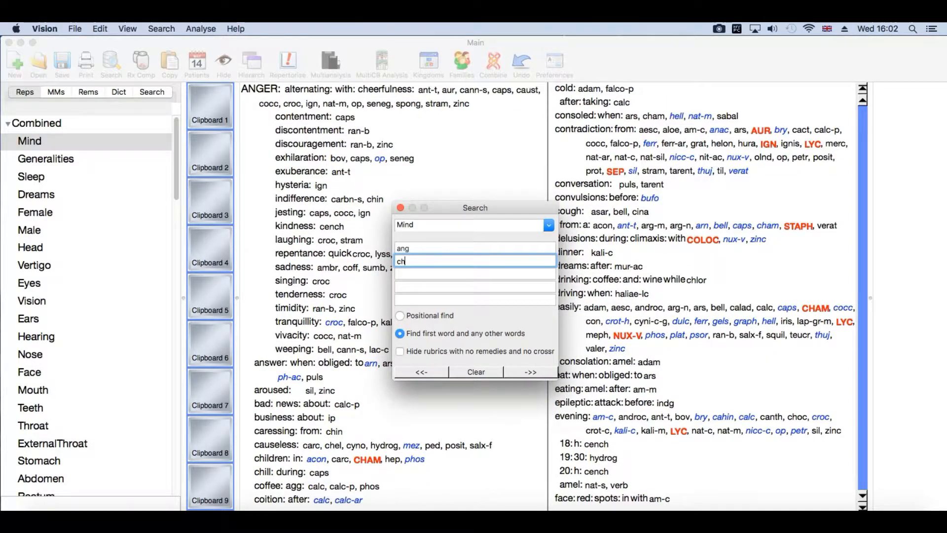
text(i)
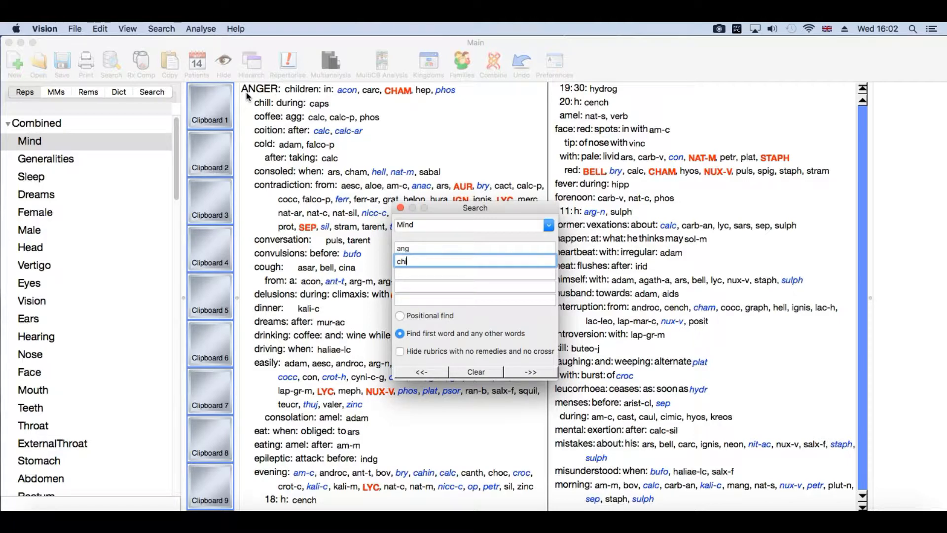
click(401, 209)
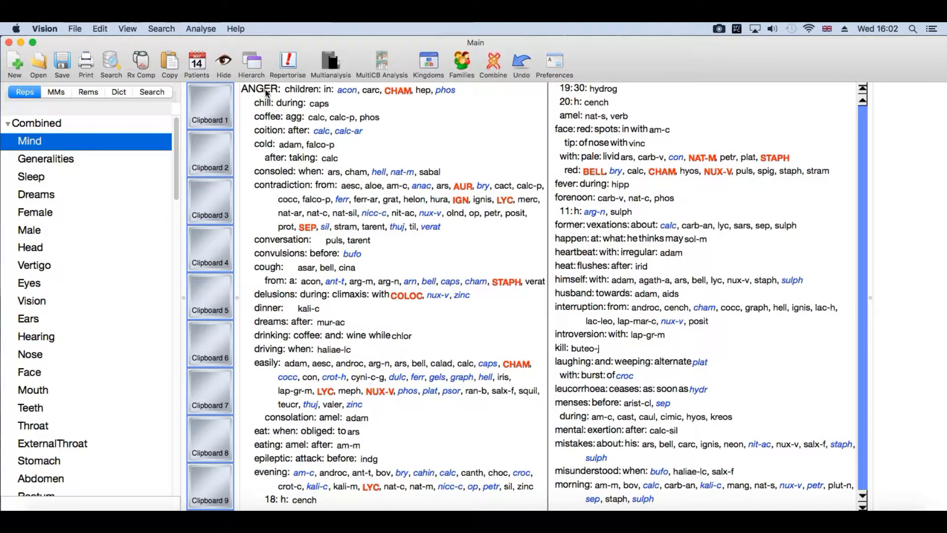
drag(265, 88, 209, 108)
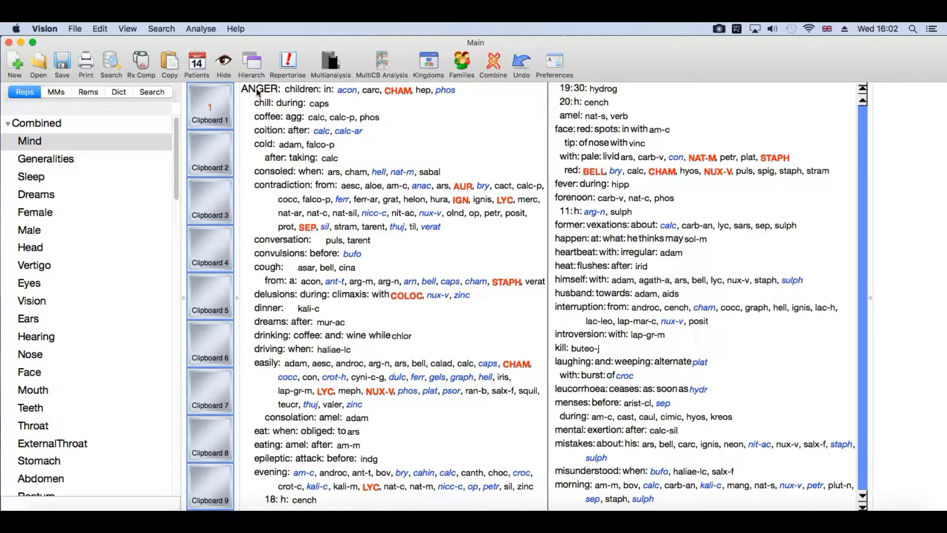
- Find the Mind rubric "FEAR: dogs: of" by searching for "fe" and "dog", and add it to Clipboard 1
key(f)
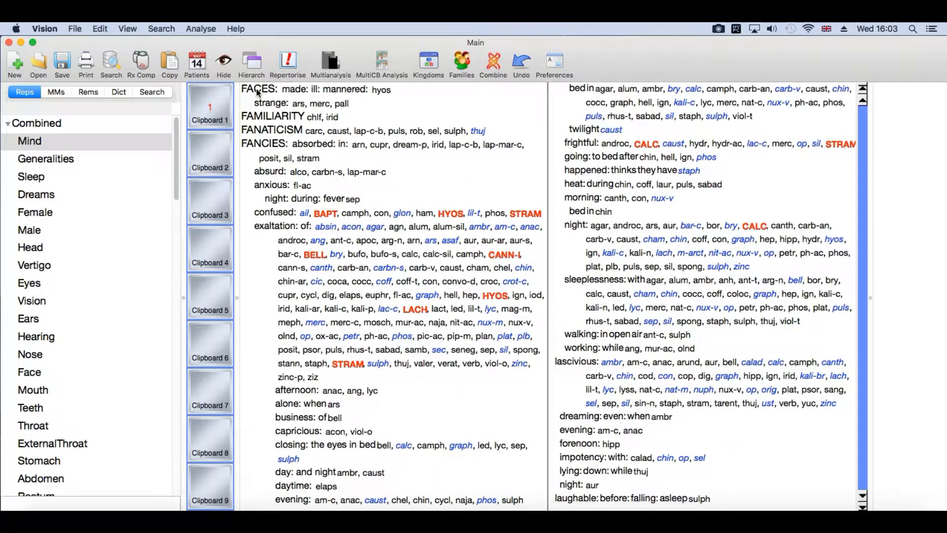
key(e)
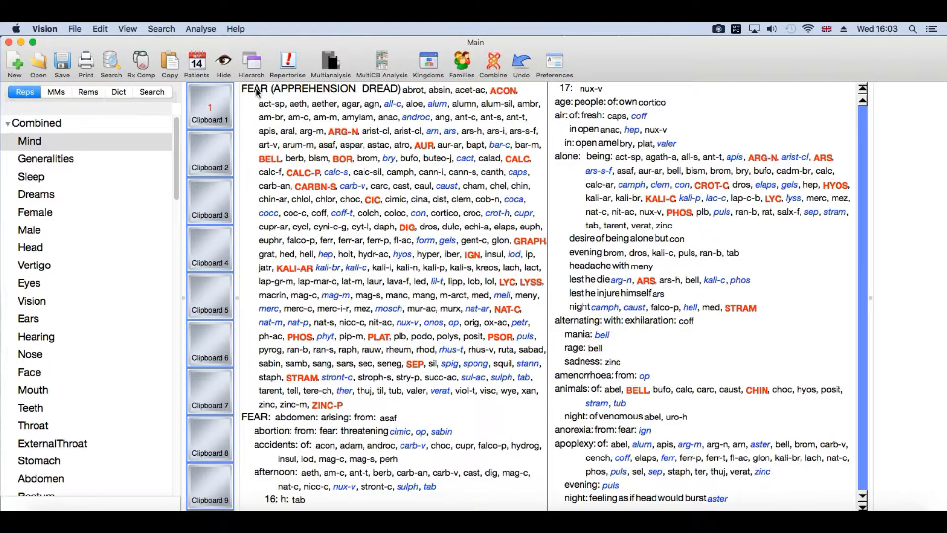
key(space)
text(dog)
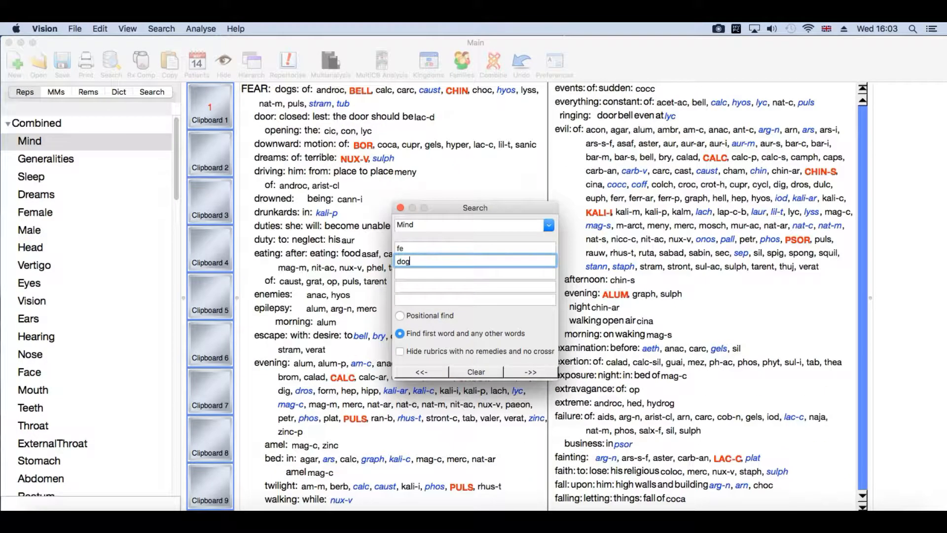
click(401, 208)
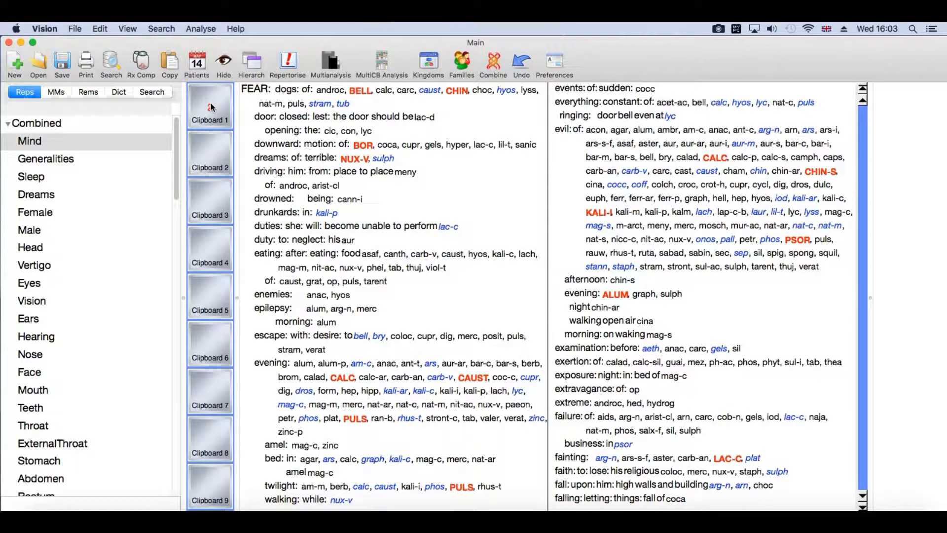
- Add the Sleep rubric "BAD" and the Eyes rubric "ATROPHY: of: optic: nerve" to Clipboard 1
click(32, 178)
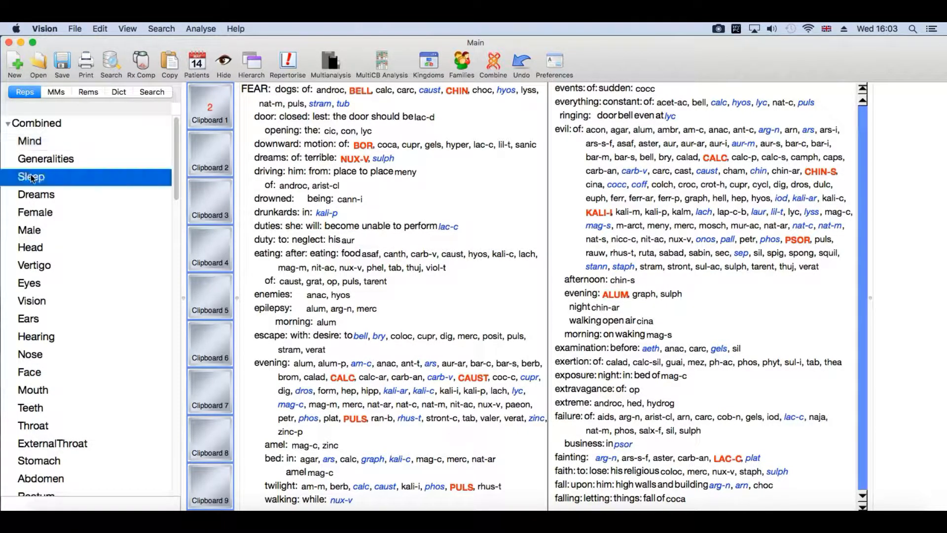
drag(247, 257, 205, 116)
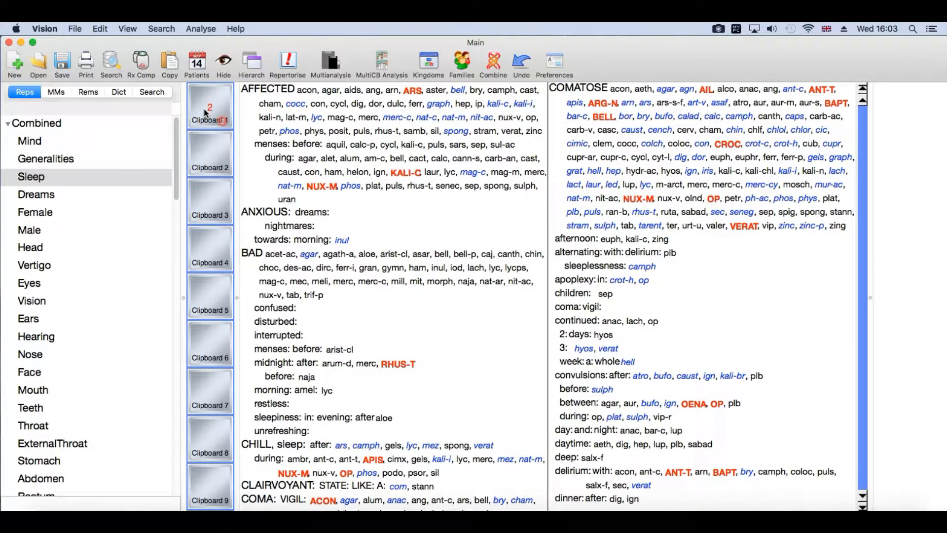
click(25, 284)
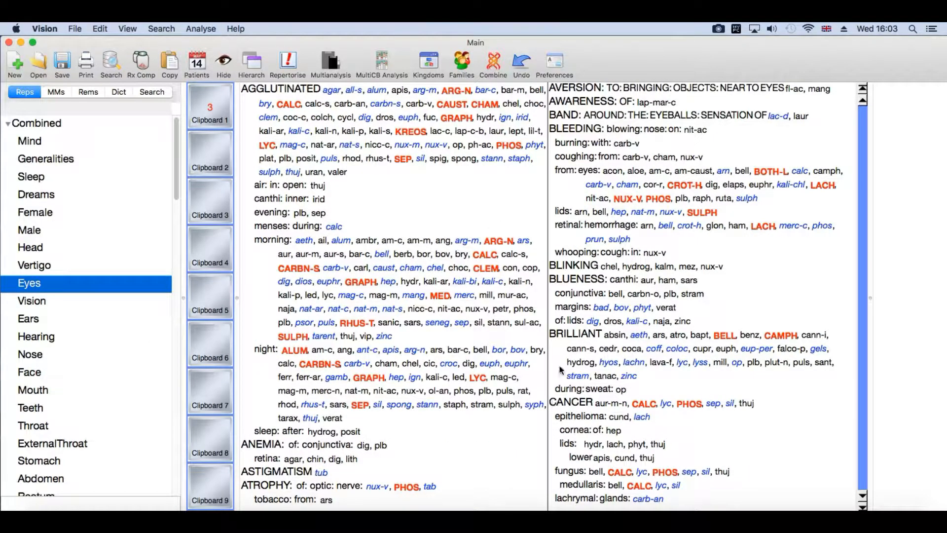
drag(277, 488, 220, 117)
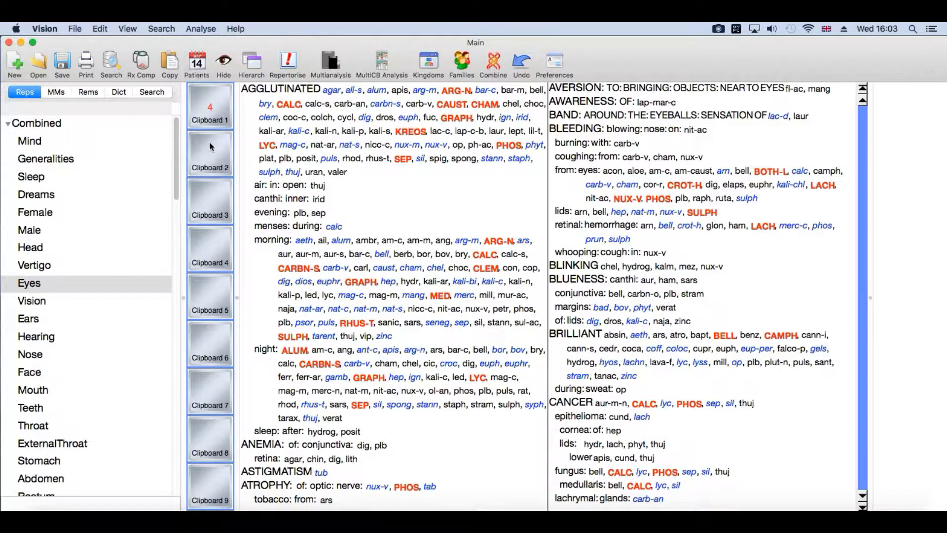
- Review the rubrics collected in Clipboard 1 and their repertorisation chart, and return to the repertory
double_click(212, 109)
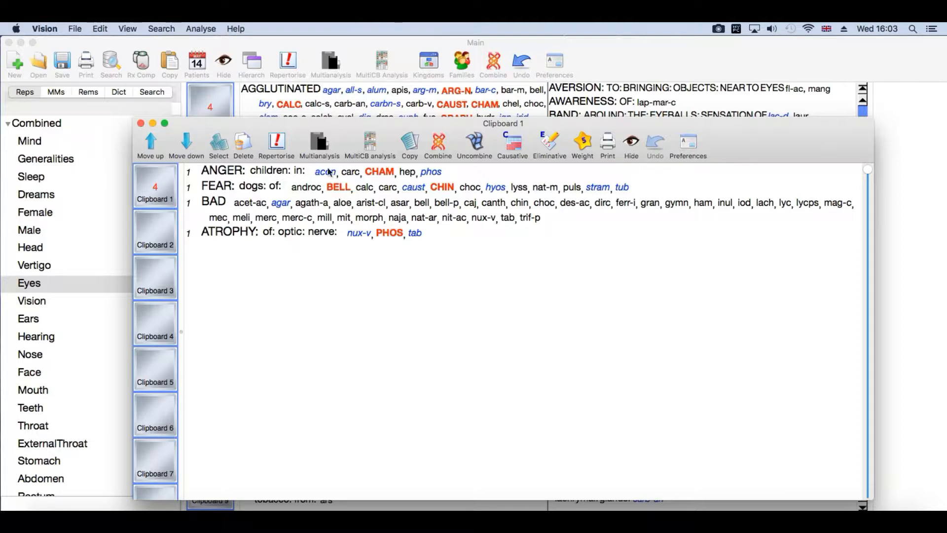
click(279, 146)
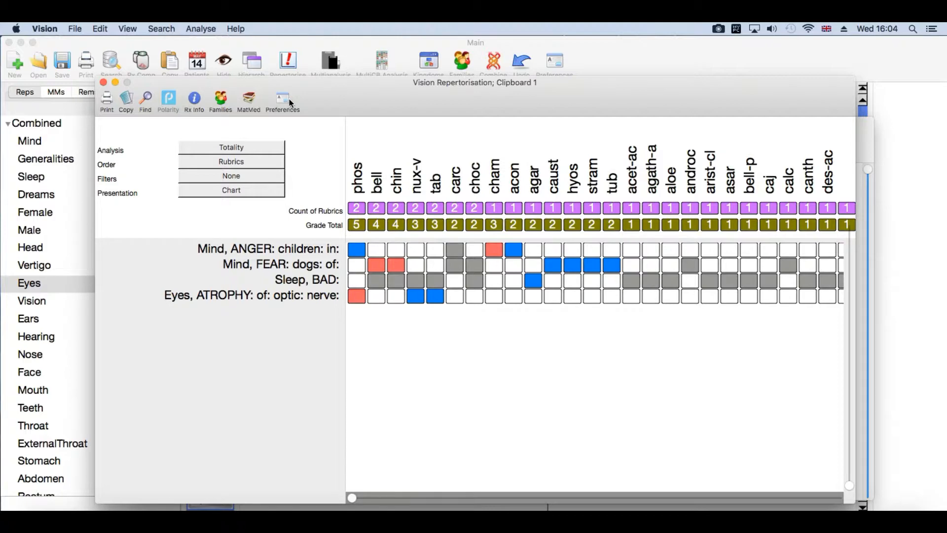
click(104, 83)
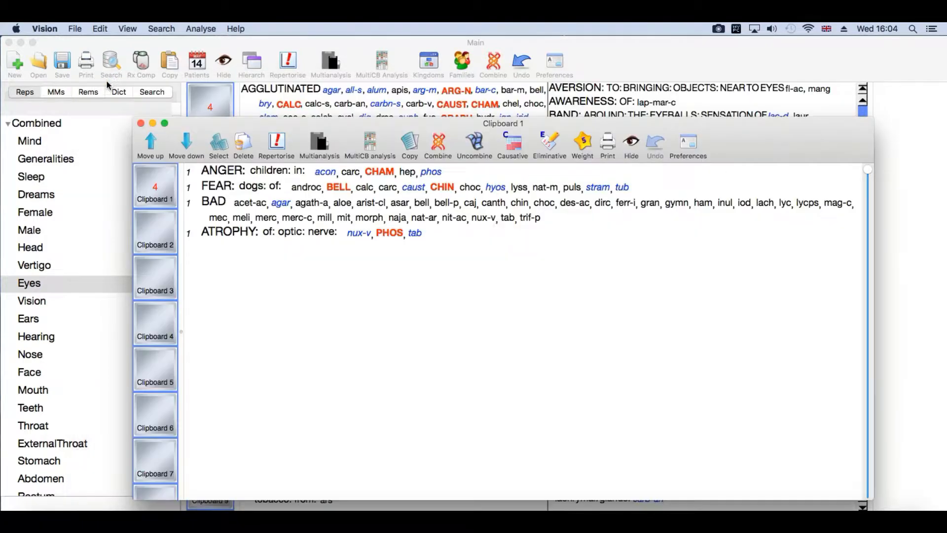
click(141, 123)
- Add the Nose rubric "CATARRH: post: nasal" to Clipboard 1 and repertorise the clipboard
click(41, 354)
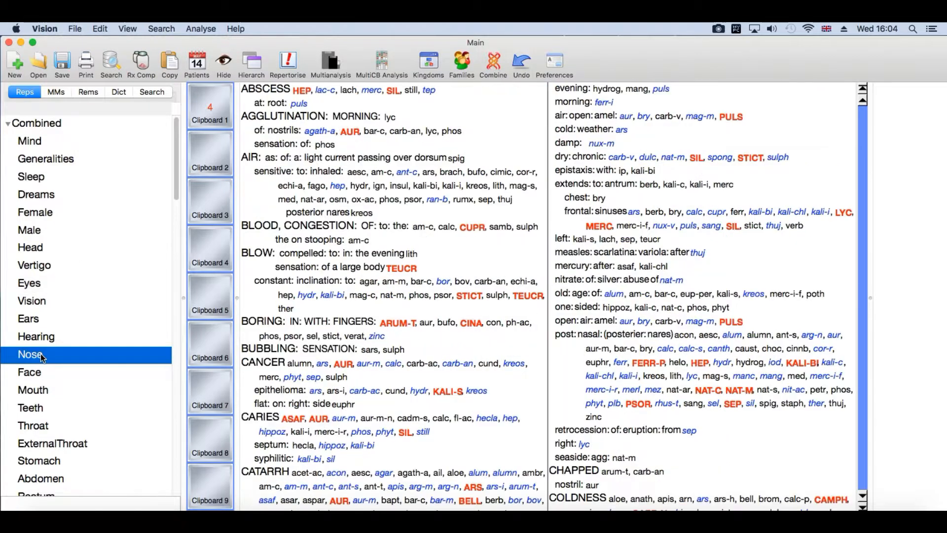
click(261, 253)
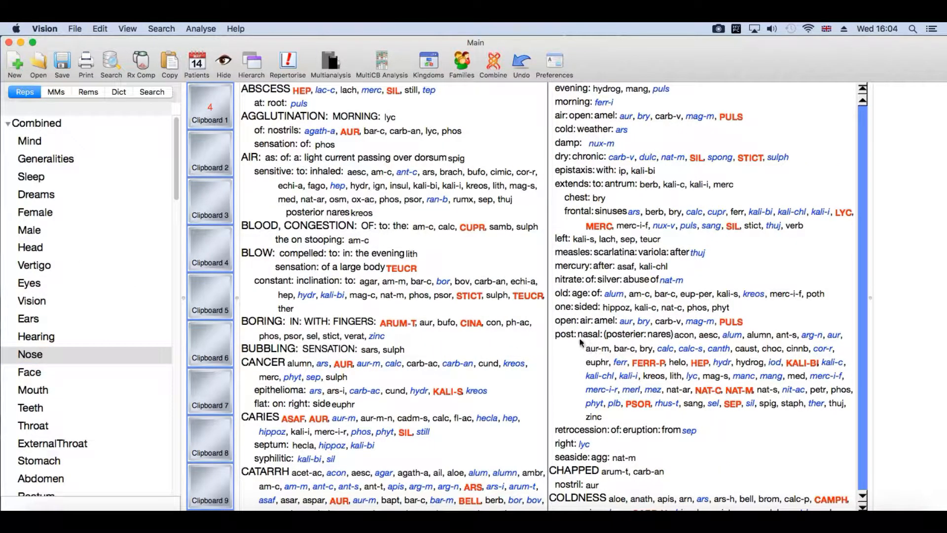
drag(576, 337, 209, 121)
click(298, 62)
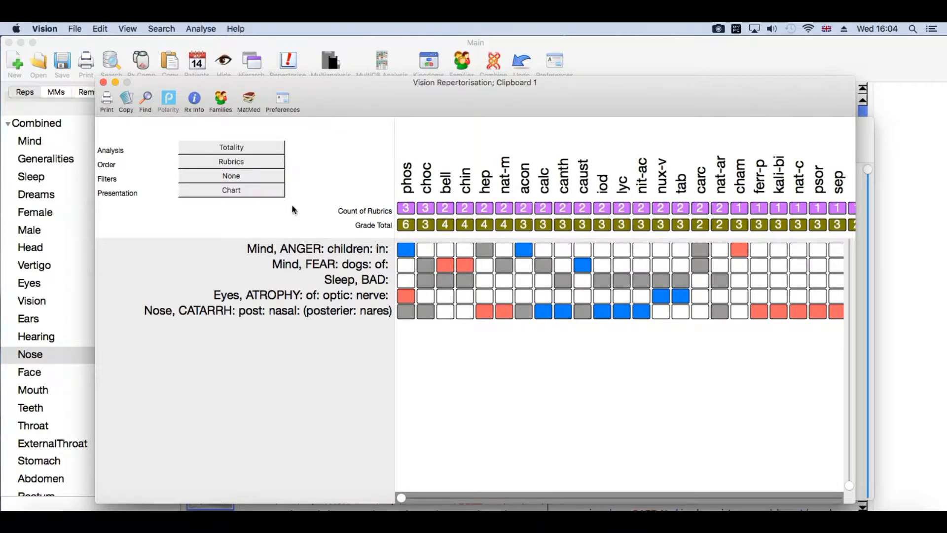
- Look through the analysis types and ordering options offered for the repertorisation without changing them
click(246, 150)
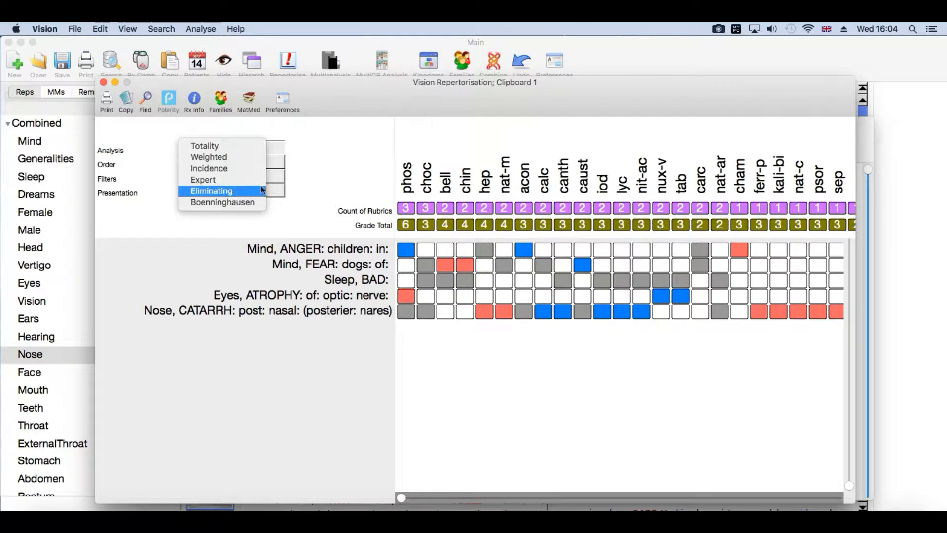
click(315, 180)
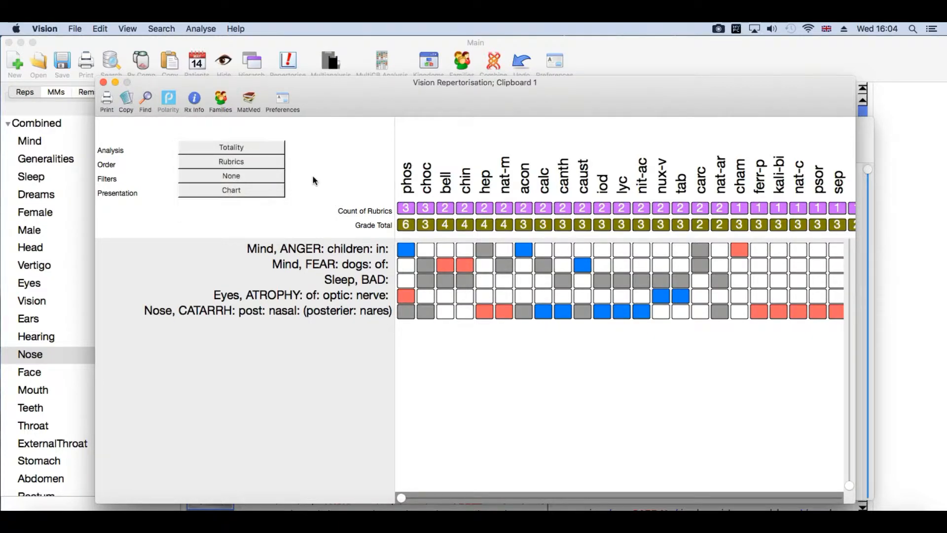
click(222, 168)
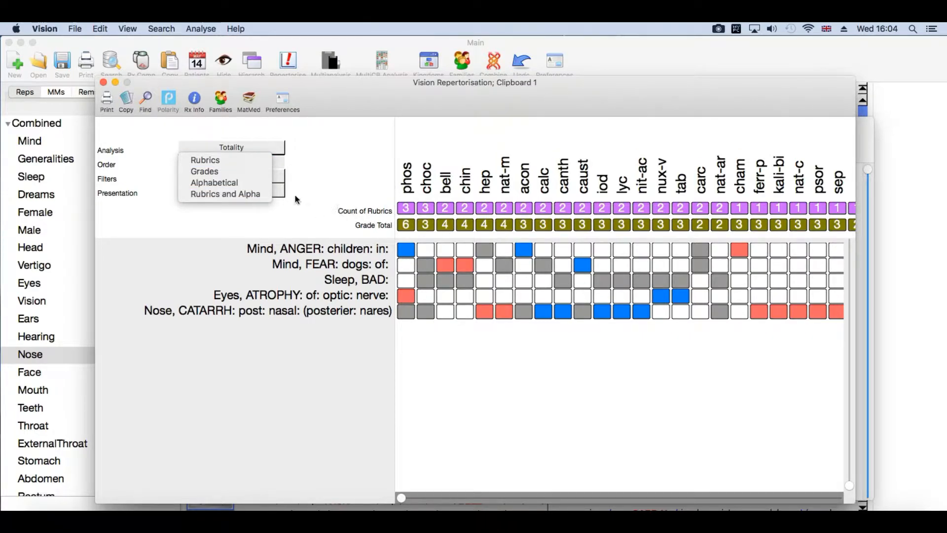
click(338, 190)
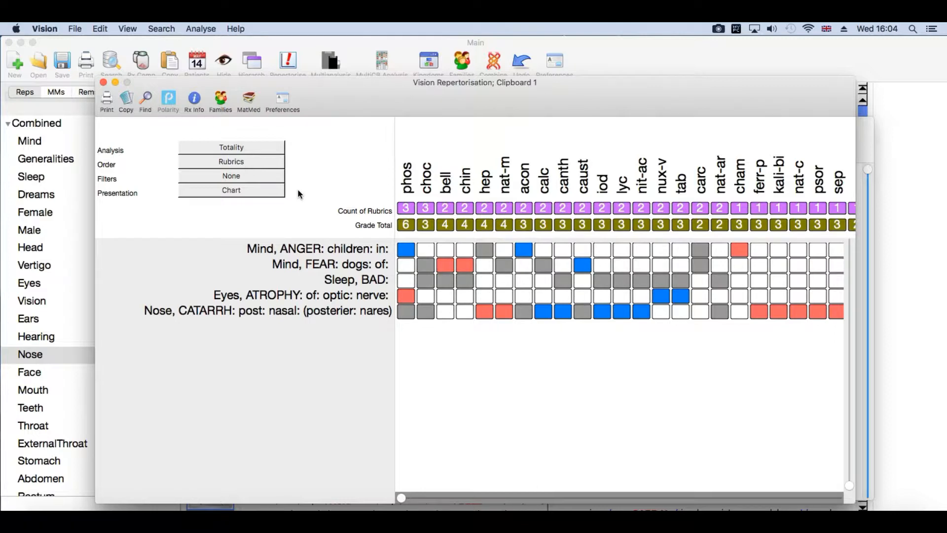
- Filter the repertorisation by the Natrums family, and reset the filter to None
click(232, 179)
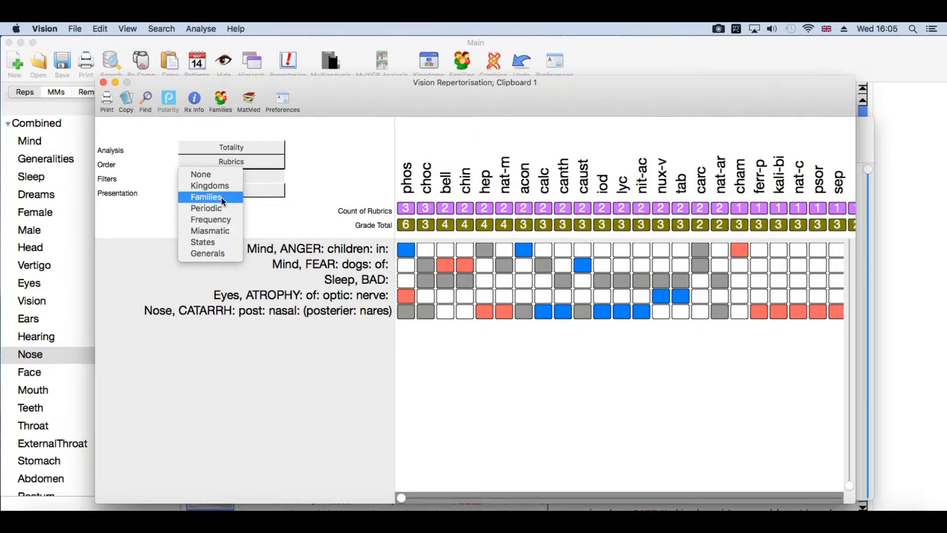
click(221, 198)
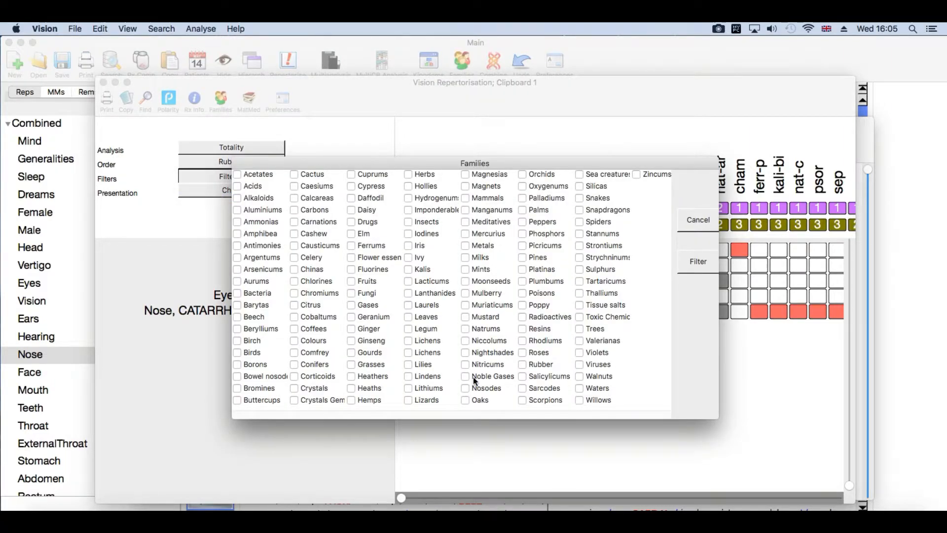
click(466, 329)
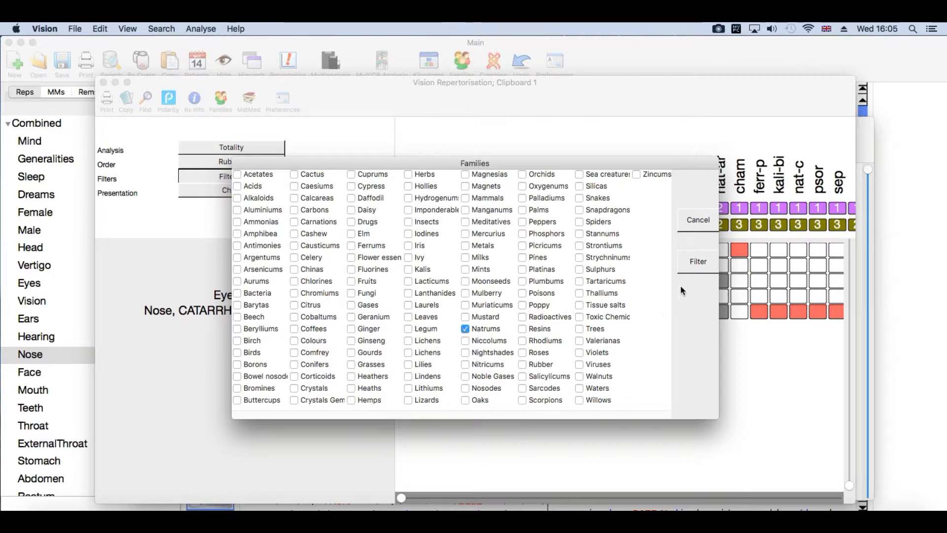
click(695, 267)
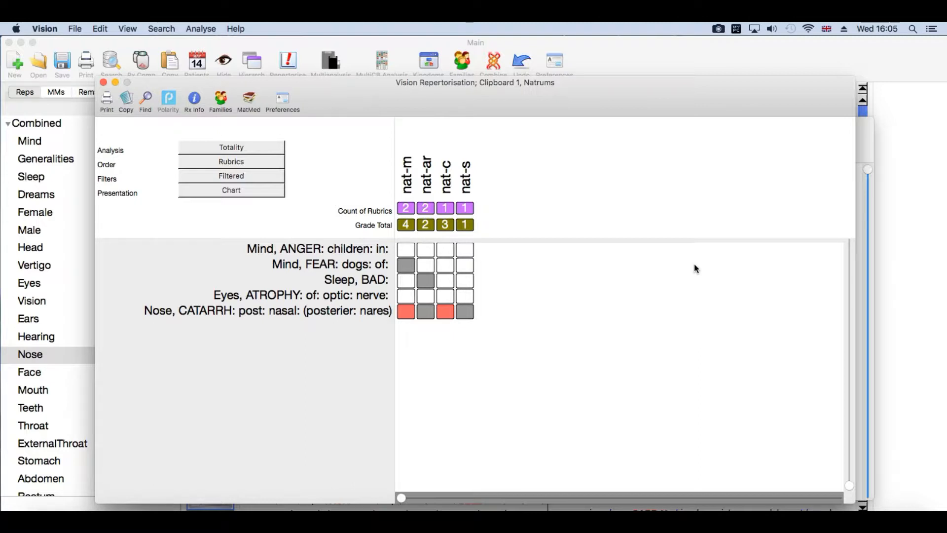
click(250, 178)
click(226, 176)
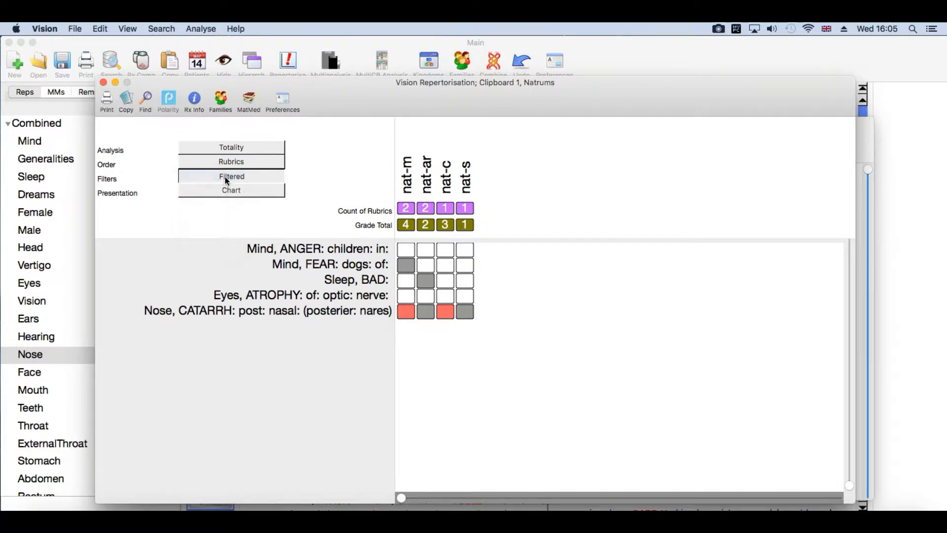
- Filter the repertorisation by the generals Cold and Thirsty
click(226, 175)
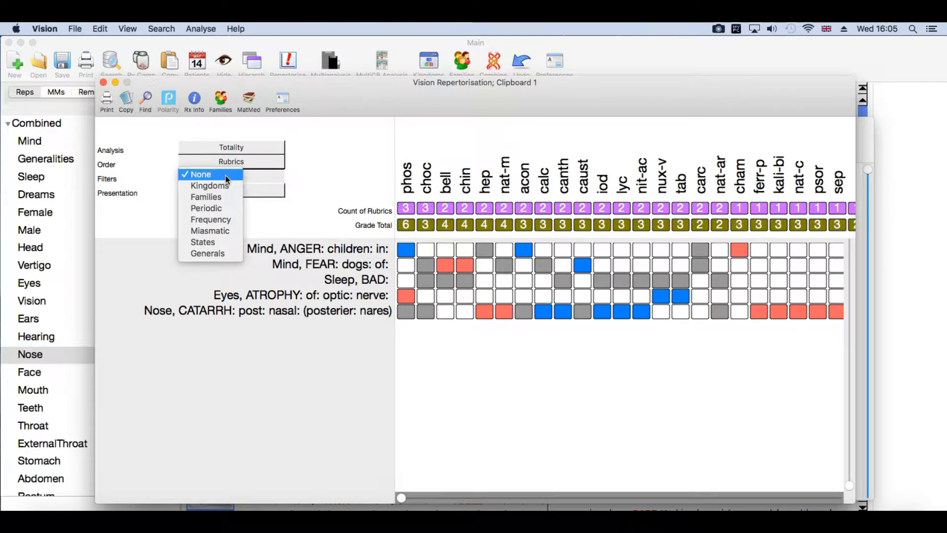
click(212, 254)
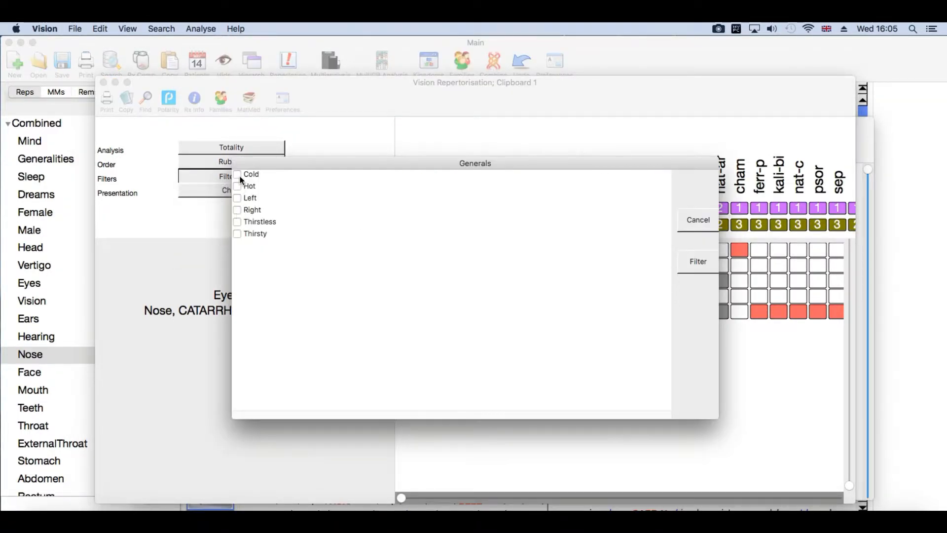
click(240, 175)
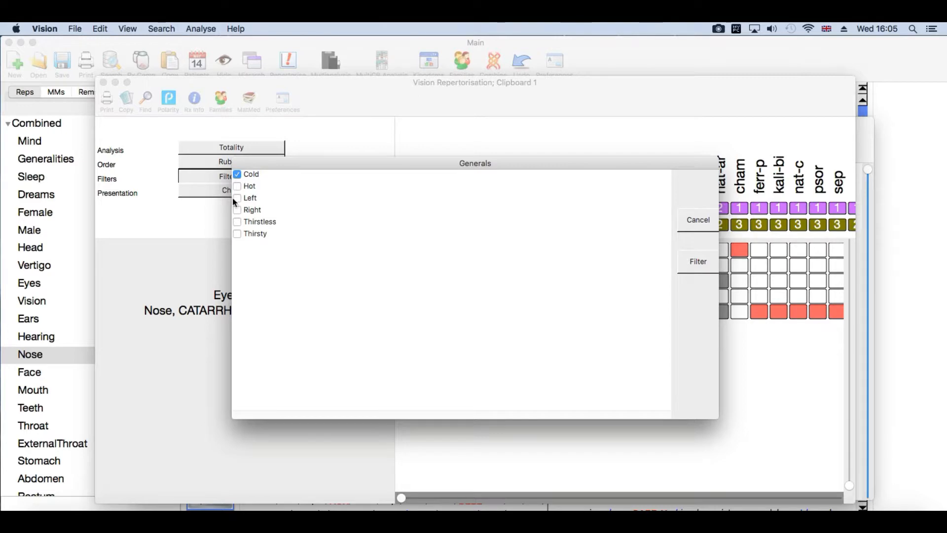
click(237, 233)
click(703, 258)
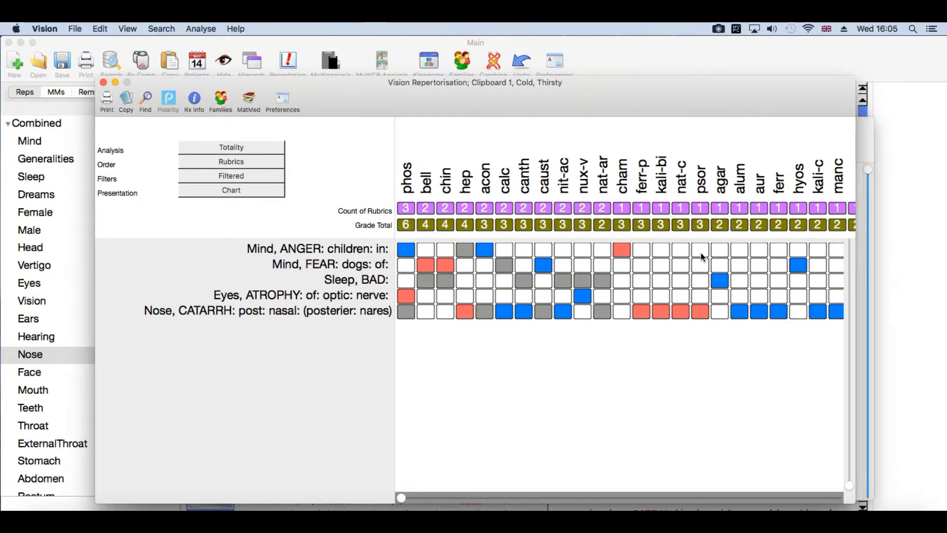
- Present the filtered repertorisation as a Kingdom chart and open the breakdown of the Animals kingdom
click(274, 196)
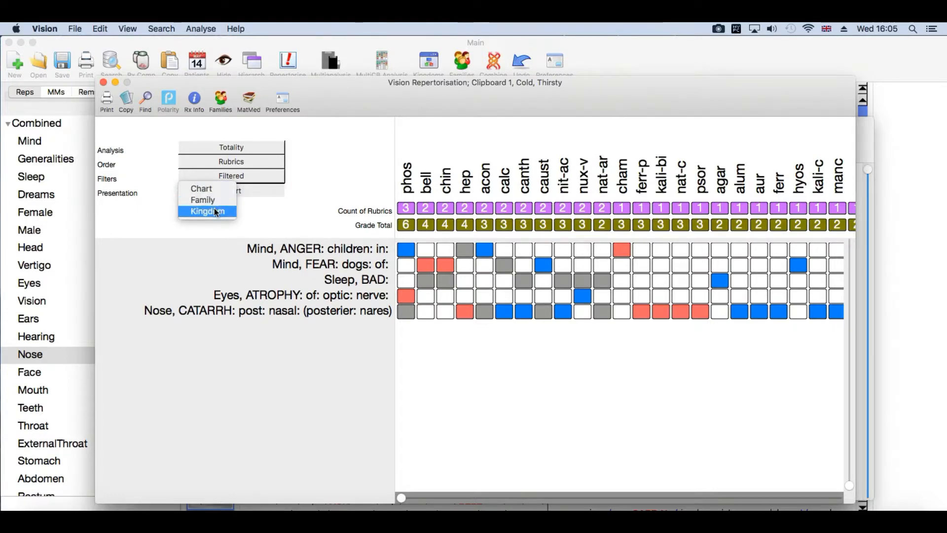
click(211, 212)
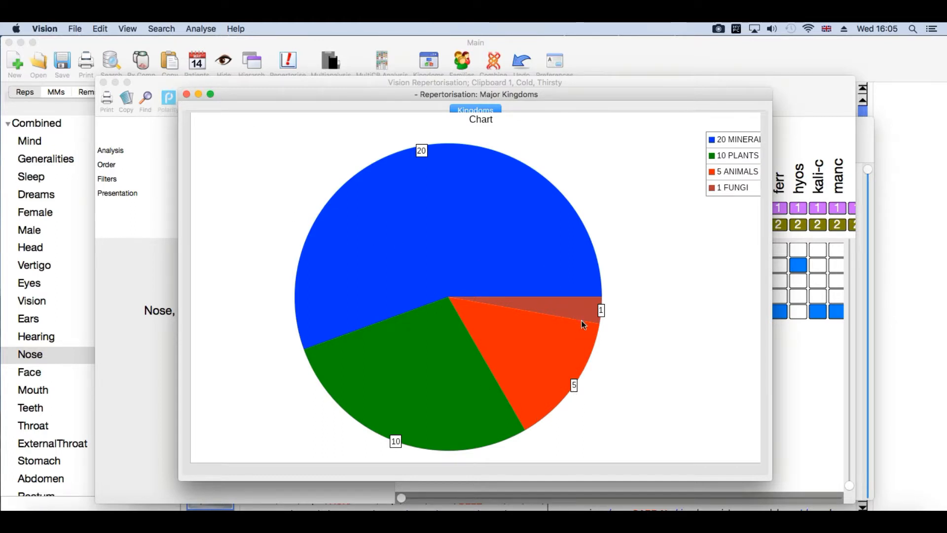
click(542, 350)
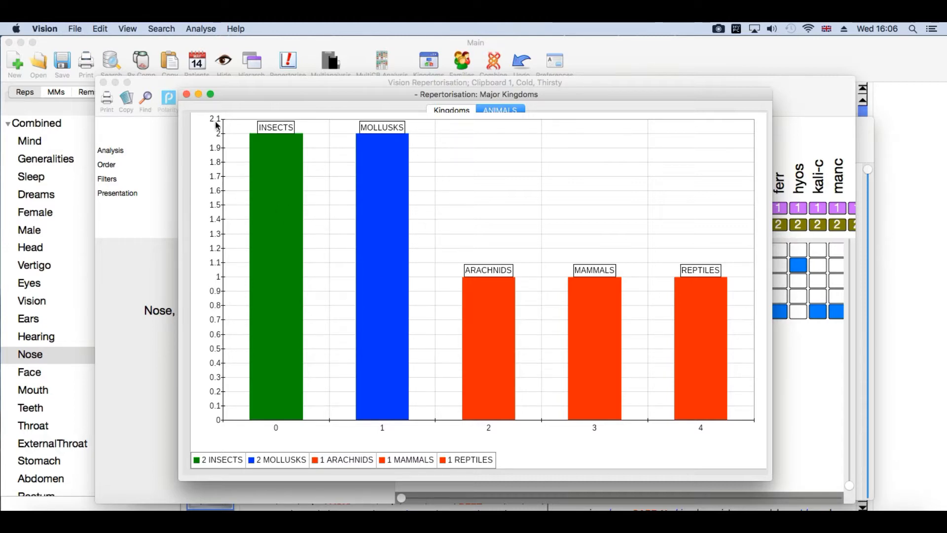
- Close the Animals breakdown, present the filtered repertorisation as a Family chart, and close that chart
click(186, 94)
click(211, 192)
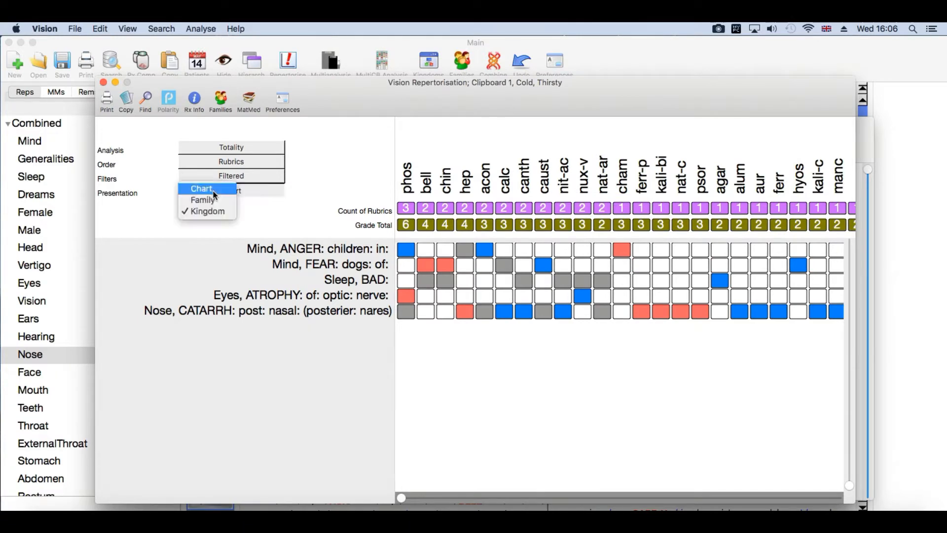
click(209, 200)
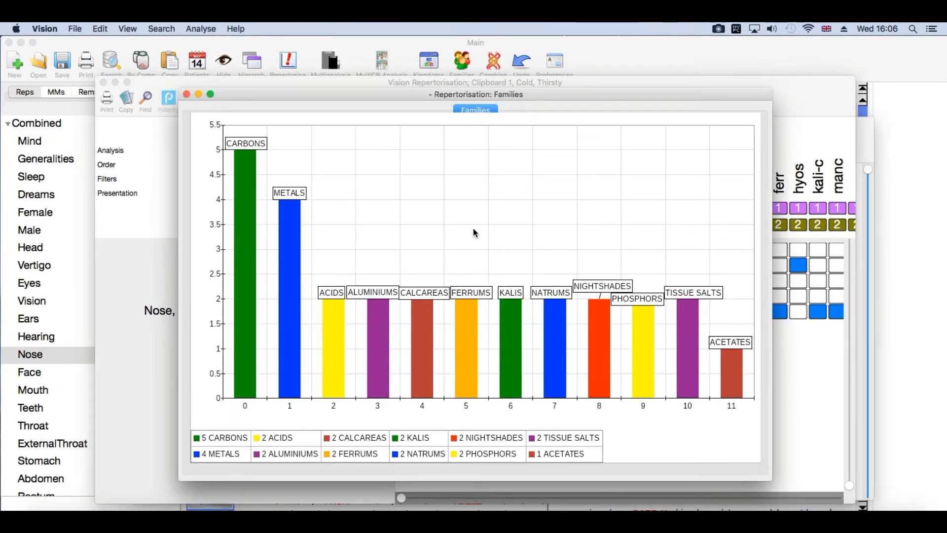
click(186, 94)
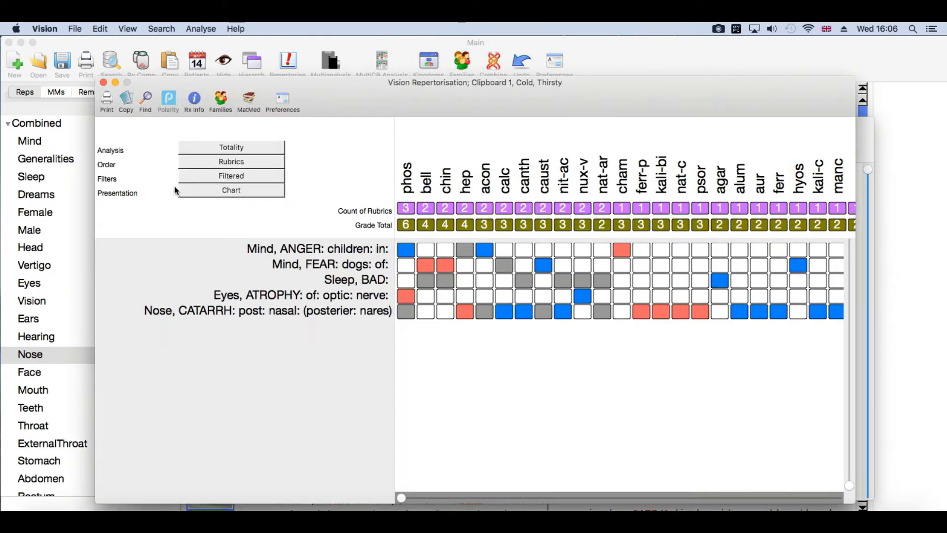
- Close the repertorisation and Clipboard 1, and reopen Clipboard 1 from the main window to repertorise its rubrics again
click(105, 84)
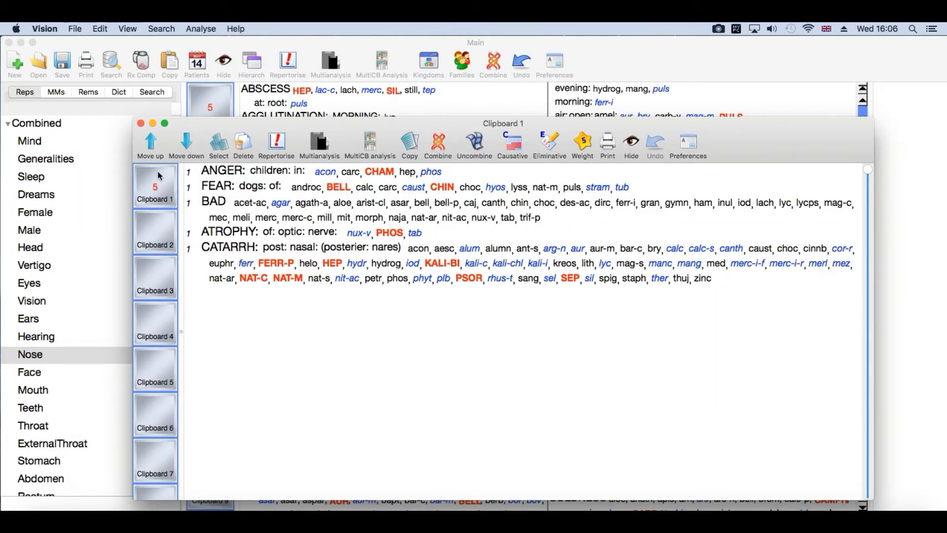
click(141, 123)
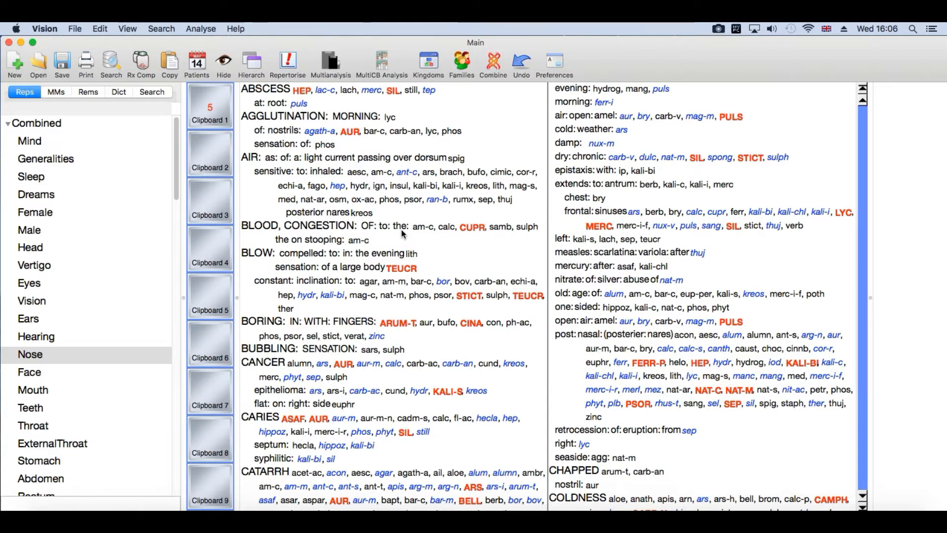
click(223, 116)
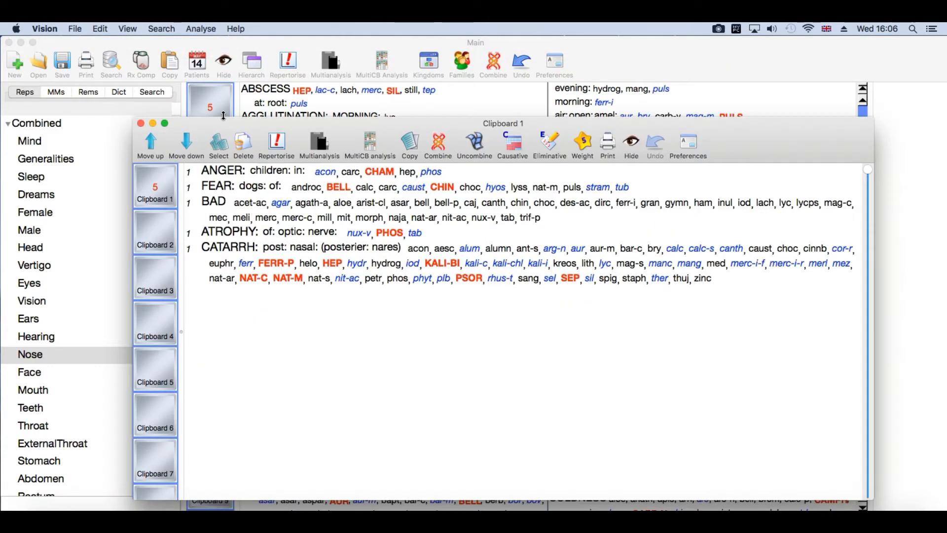
click(278, 143)
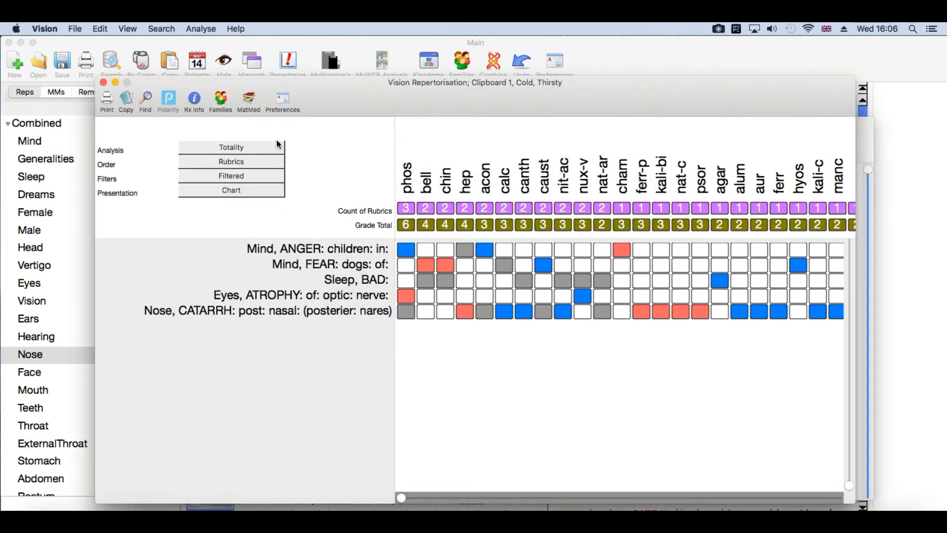